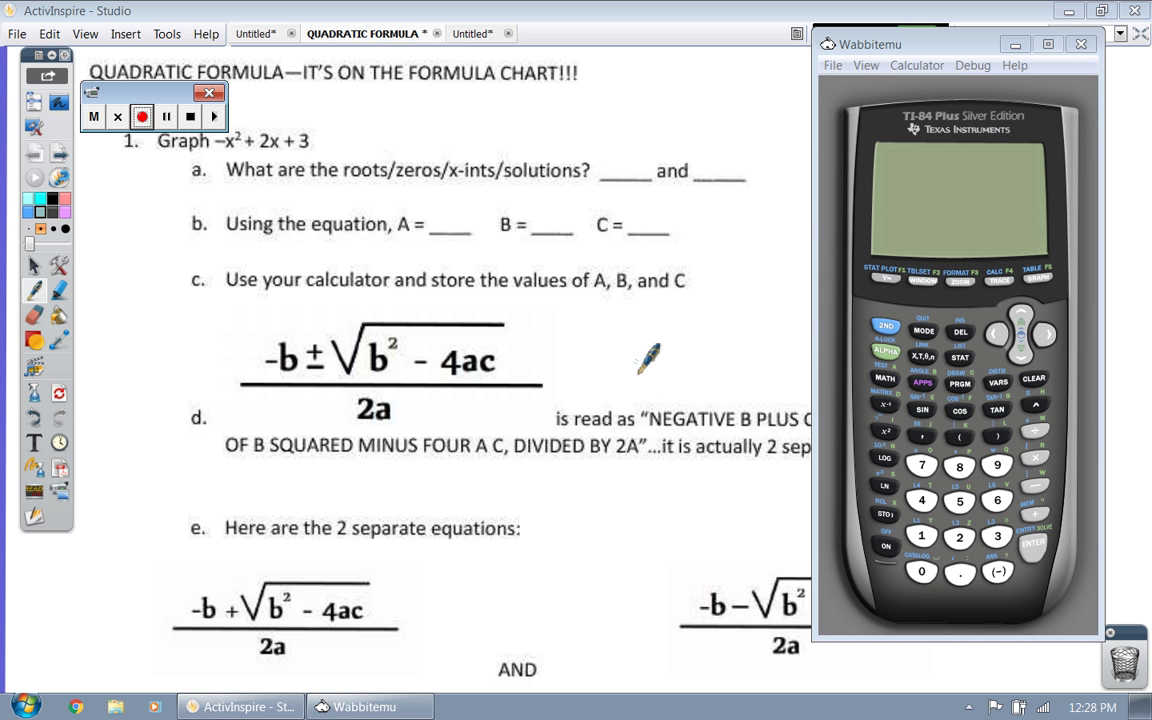
Step: Graph −x²+2x+3 from Y1 on the calculator and write the roots −1 and 3 in blue in part a's blanks
click(886, 280)
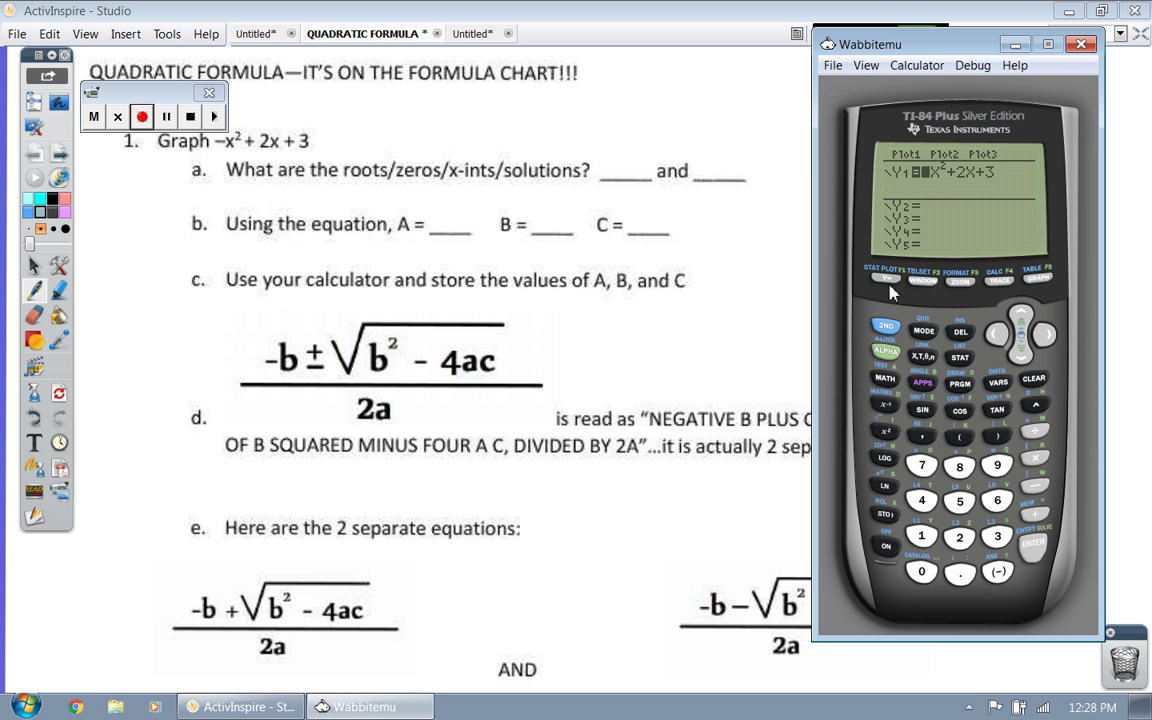
click(1040, 281)
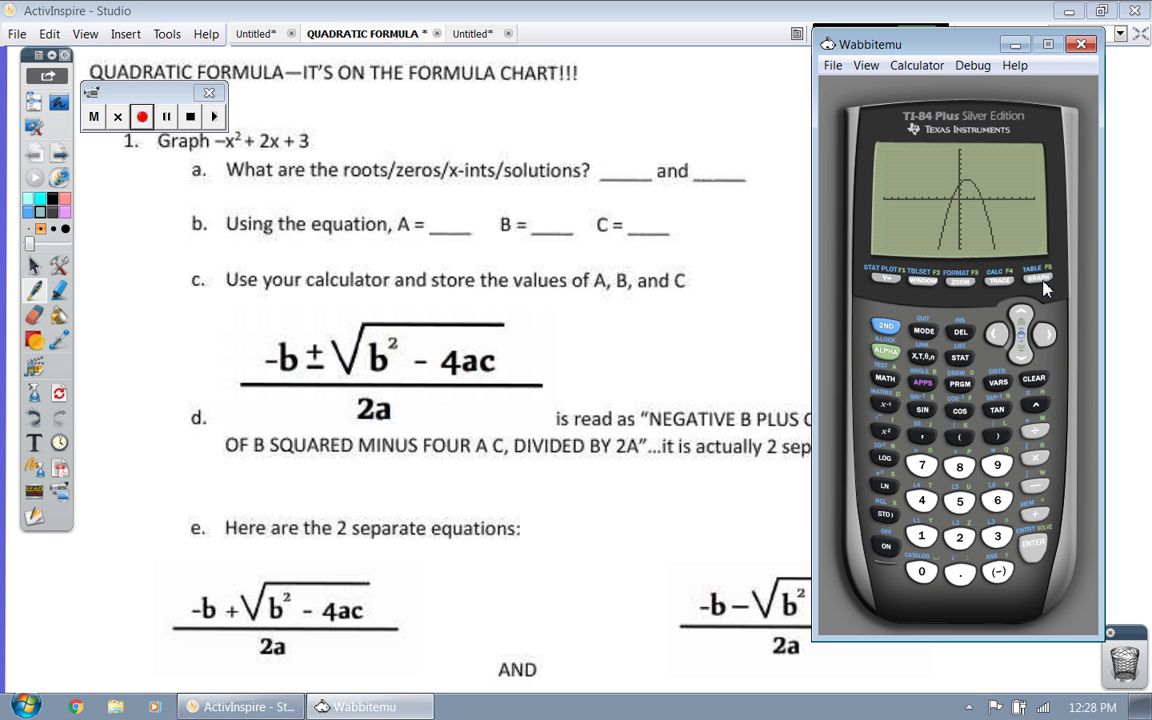
click(28, 211)
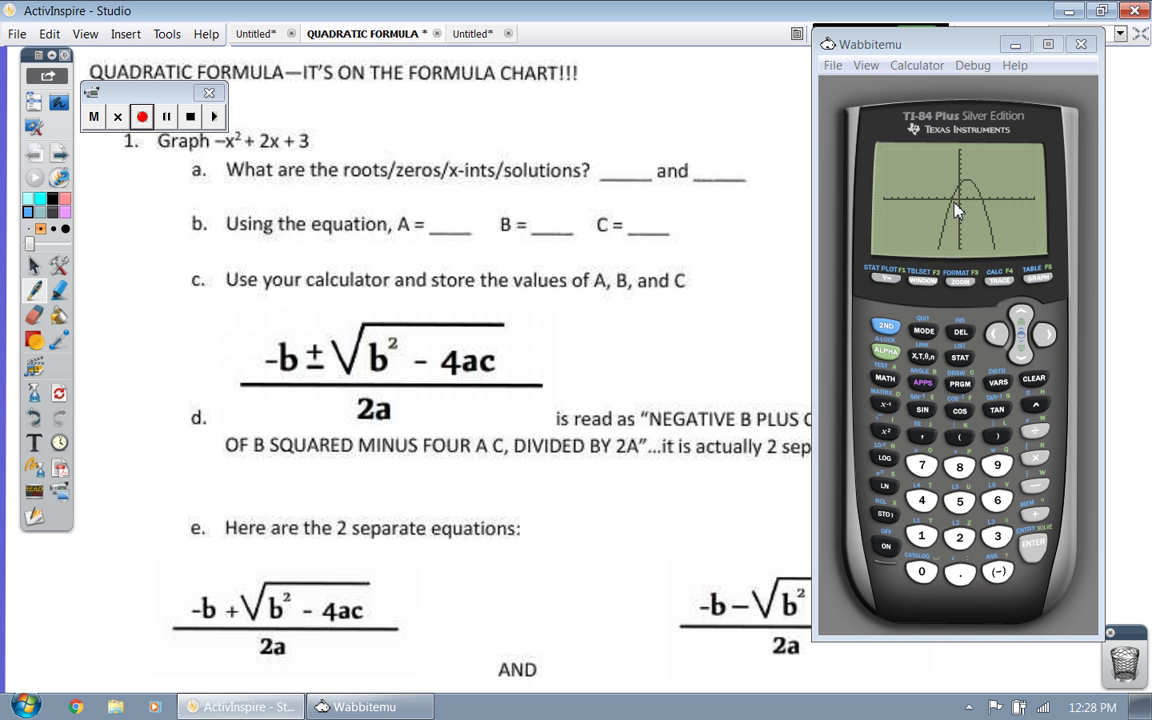
mouse_move(598, 157)
mouse_down()
mouse_move(613, 156)
mouse_move(628, 185)
mouse_up()
drag(720, 140, 723, 171)
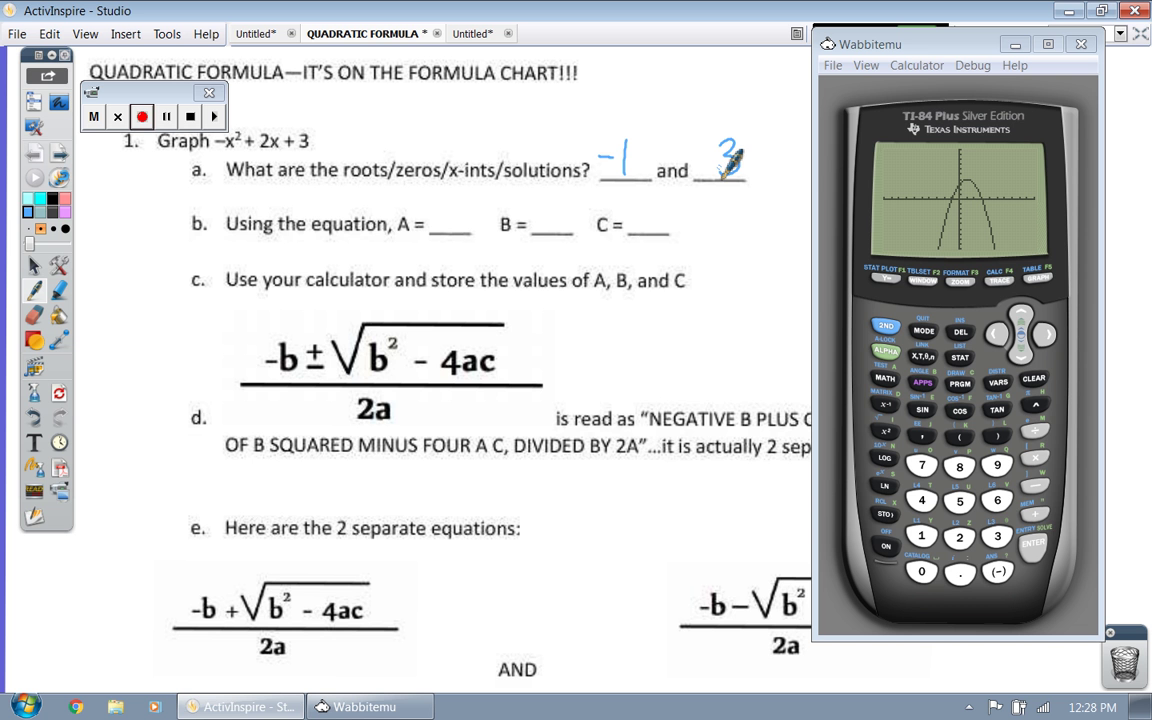
Step: Handwrite the general form "Ax²+Bx+C =" above question 1
mouse_move(347, 134)
mouse_down()
mouse_move(368, 133)
mouse_move(378, 114)
mouse_move(396, 134)
mouse_move(413, 104)
mouse_move(433, 112)
mouse_move(424, 126)
mouse_up()
mouse_move(440, 100)
mouse_down()
mouse_move(441, 129)
mouse_move(481, 128)
mouse_up()
mouse_move(479, 108)
mouse_down()
mouse_move(462, 130)
mouse_move(502, 114)
mouse_up()
drag(492, 104, 492, 127)
mouse_move(528, 100)
mouse_down()
mouse_move(527, 127)
mouse_move(558, 108)
mouse_up()
drag(541, 121, 560, 120)
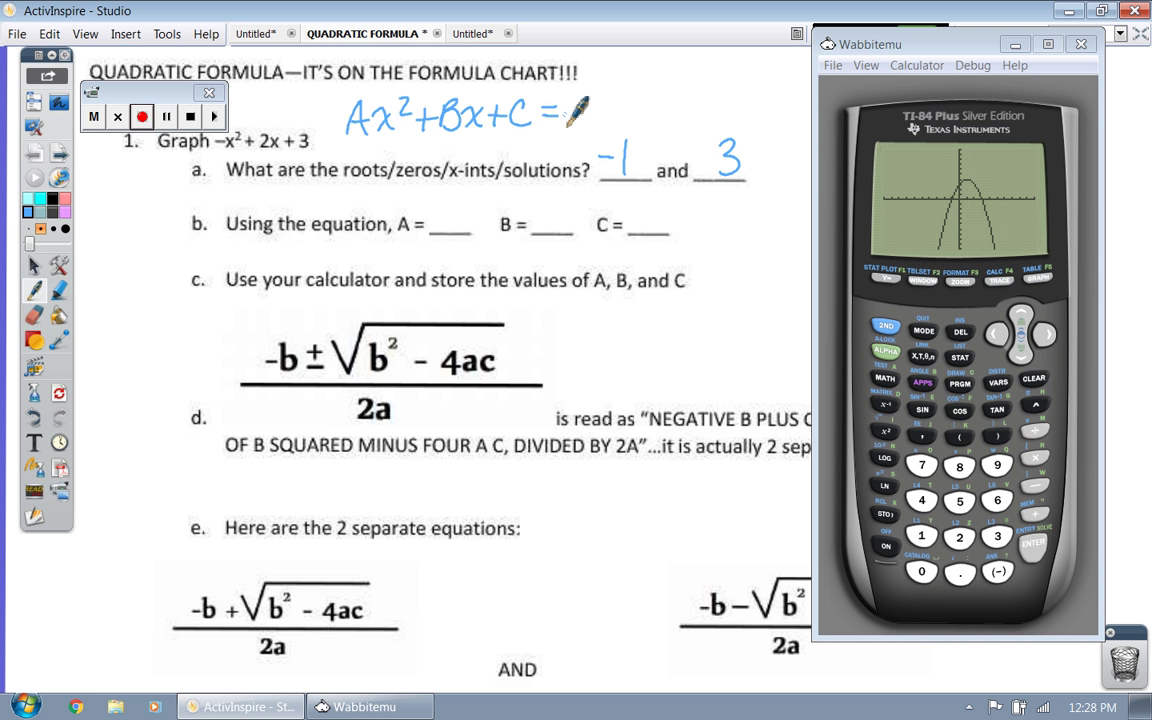
Step: Move the recorder toolbar off the question, mark a 1 before x², and fill in A = −1, B = 2, C = 3 in part b
drag(163, 93, 154, 51)
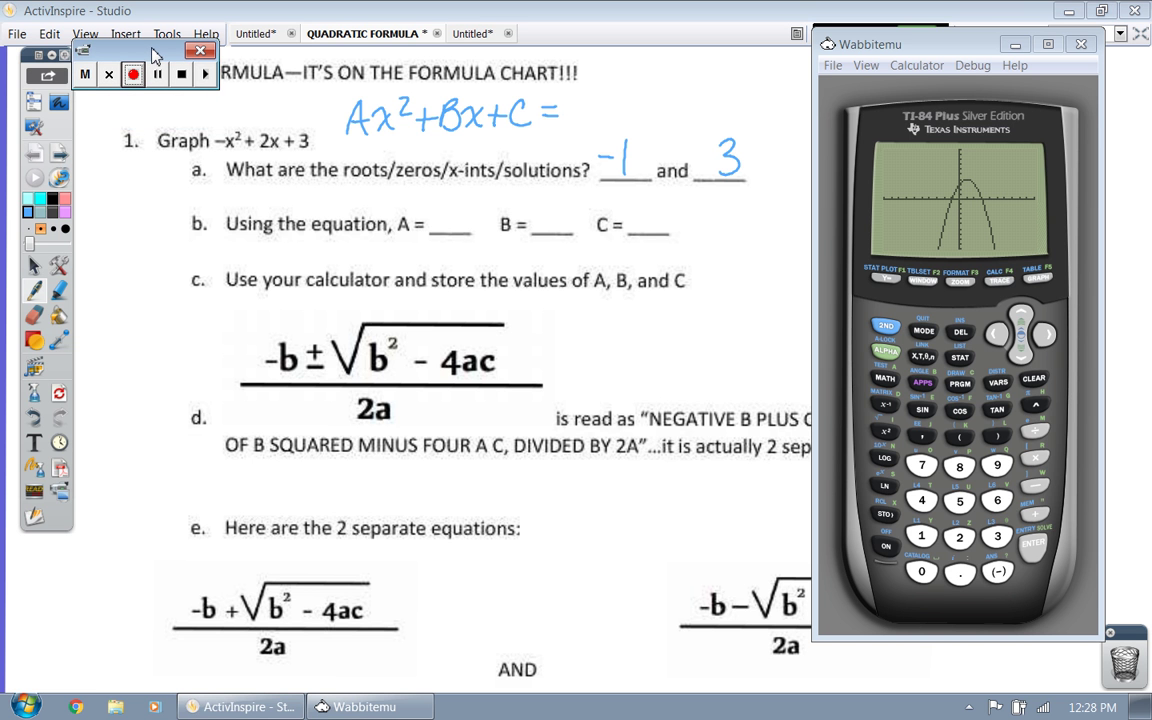
drag(236, 136, 228, 148)
mouse_move(432, 214)
mouse_down()
mouse_move(450, 212)
mouse_move(463, 238)
mouse_up()
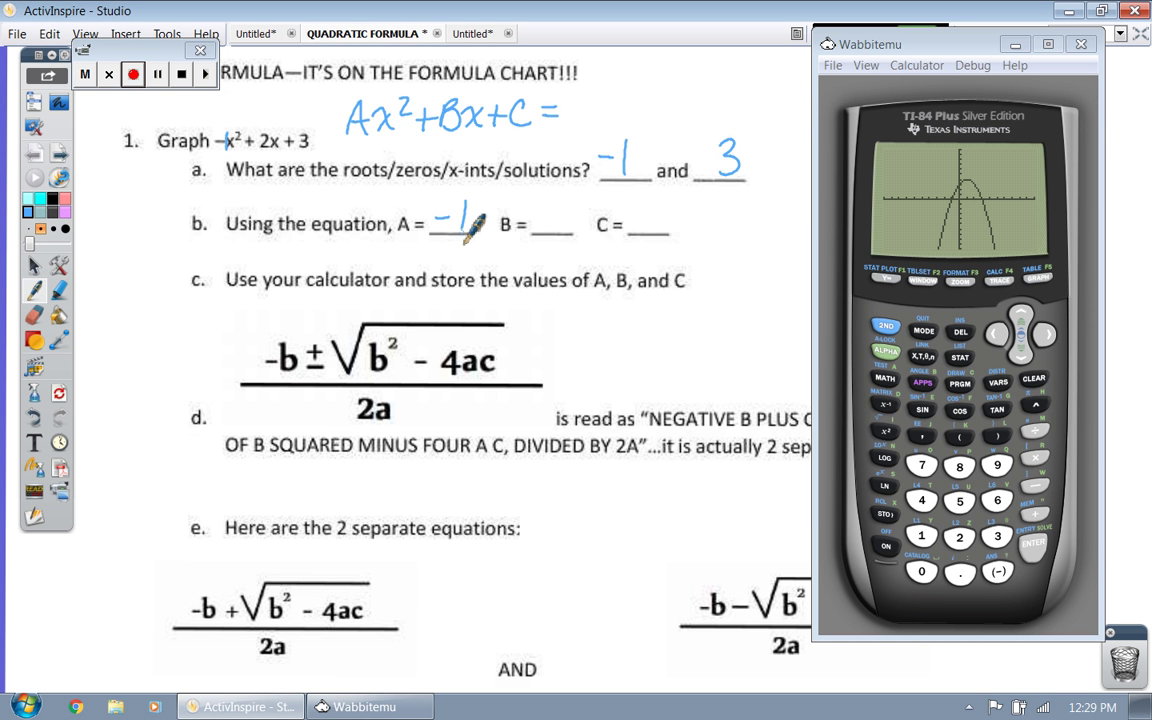
drag(543, 206, 571, 231)
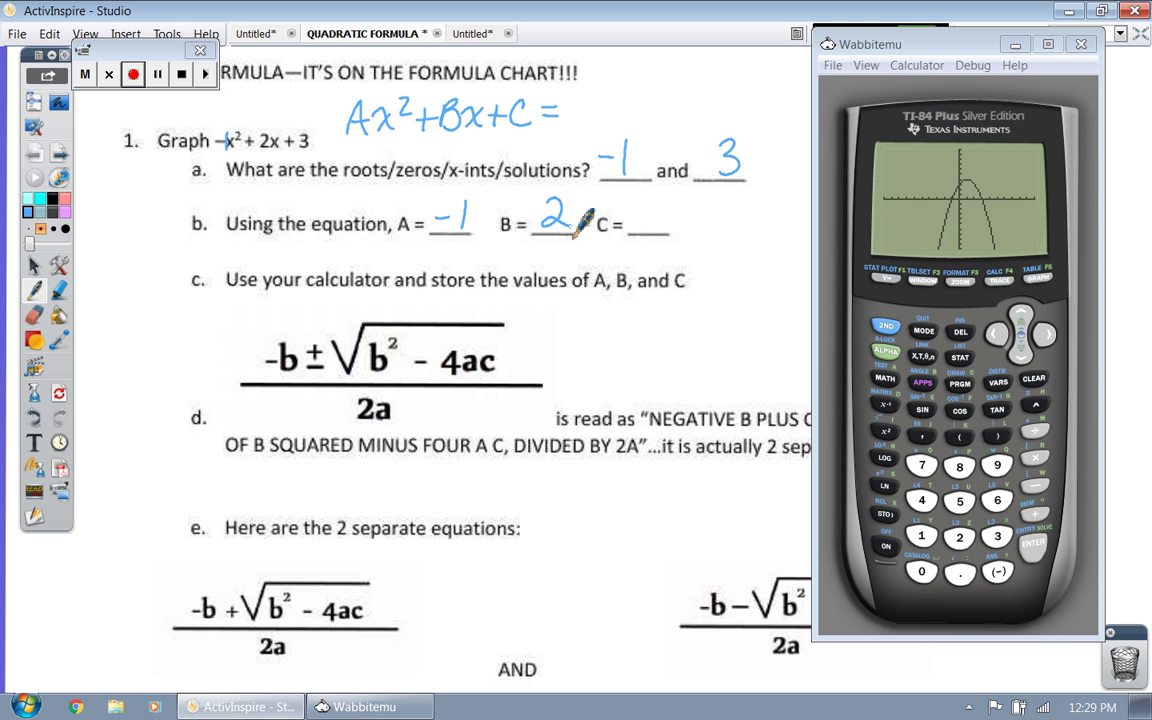
drag(643, 204, 638, 233)
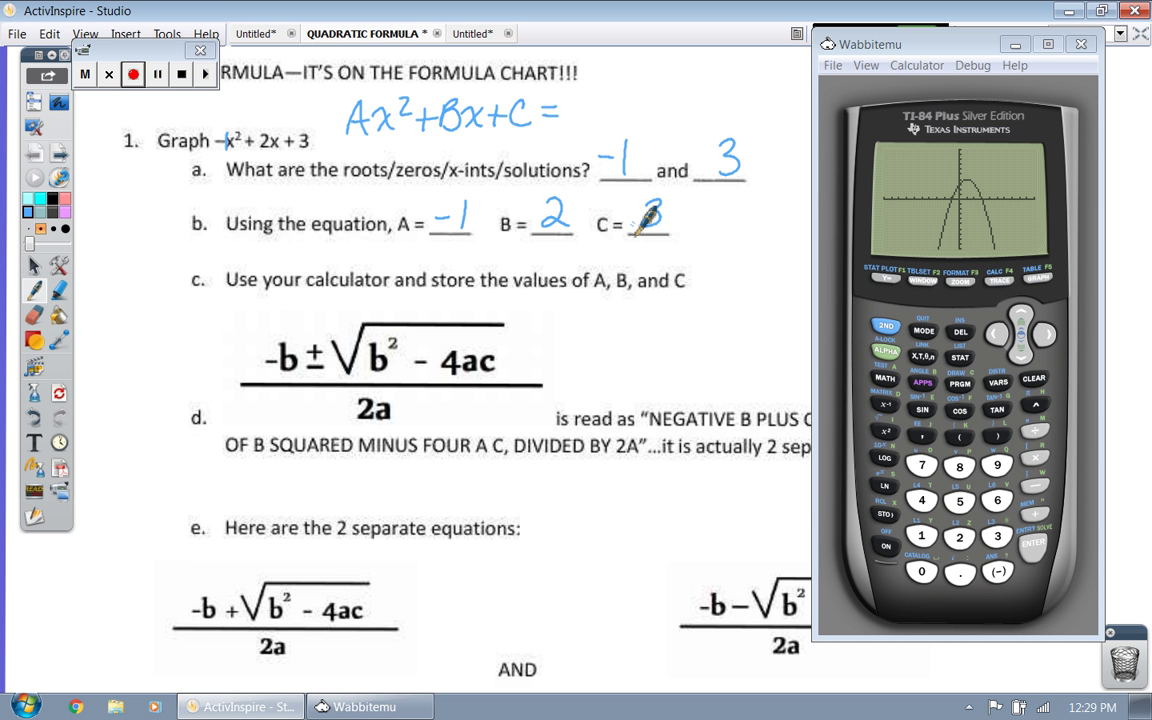
Step: Circle the label of part c and store −1 in variable A on the calculator
drag(190, 262, 188, 276)
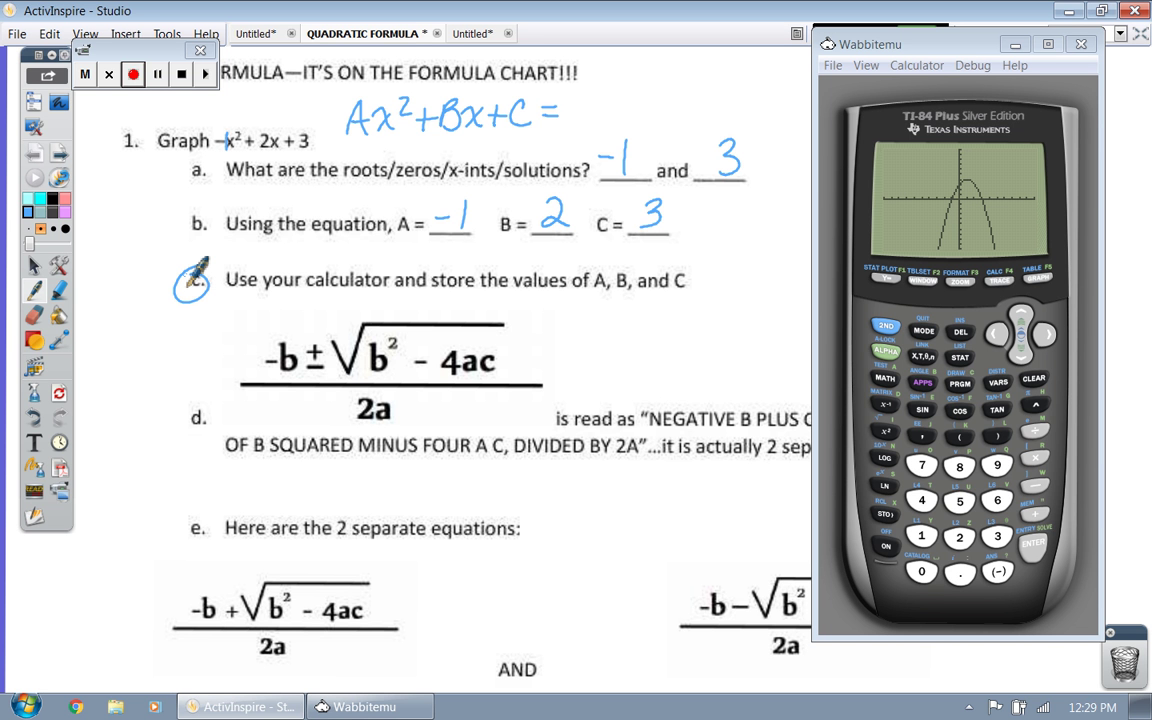
click(885, 326)
click(924, 332)
click(997, 566)
click(926, 536)
click(895, 516)
click(889, 353)
click(885, 378)
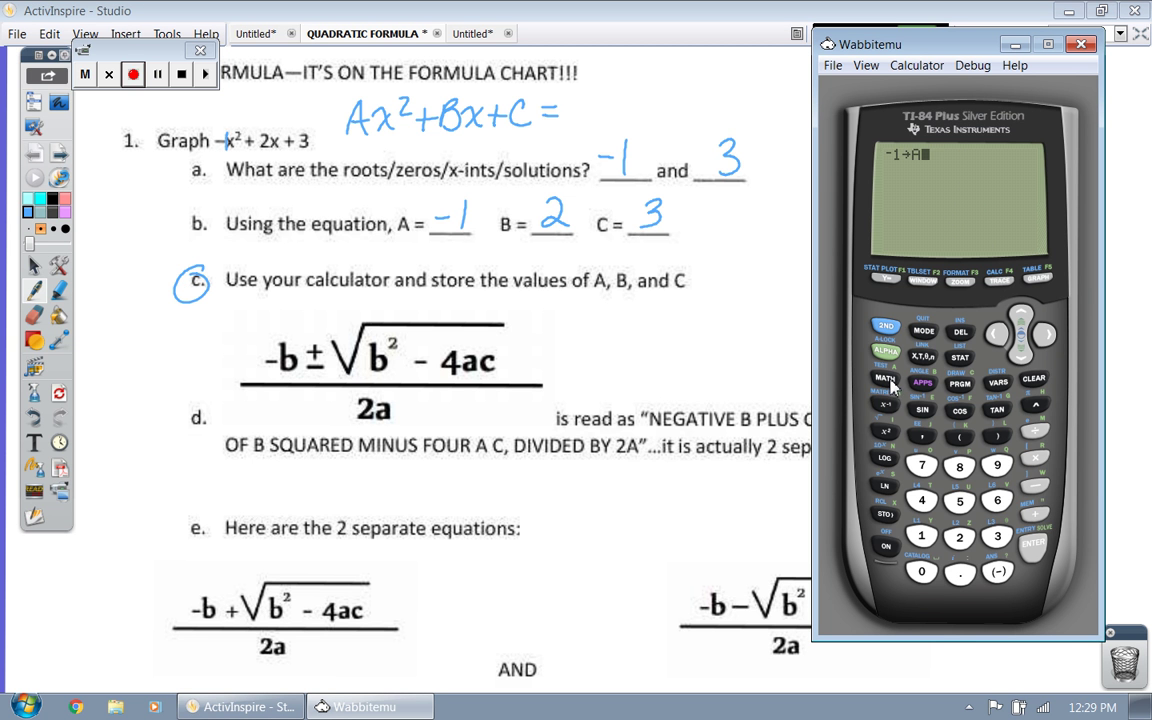
click(1033, 545)
Step: Store 2 in variable B and 3 in variable C on the calculator
click(960, 537)
click(884, 514)
click(935, 390)
click(1033, 545)
click(997, 537)
click(884, 514)
click(886, 352)
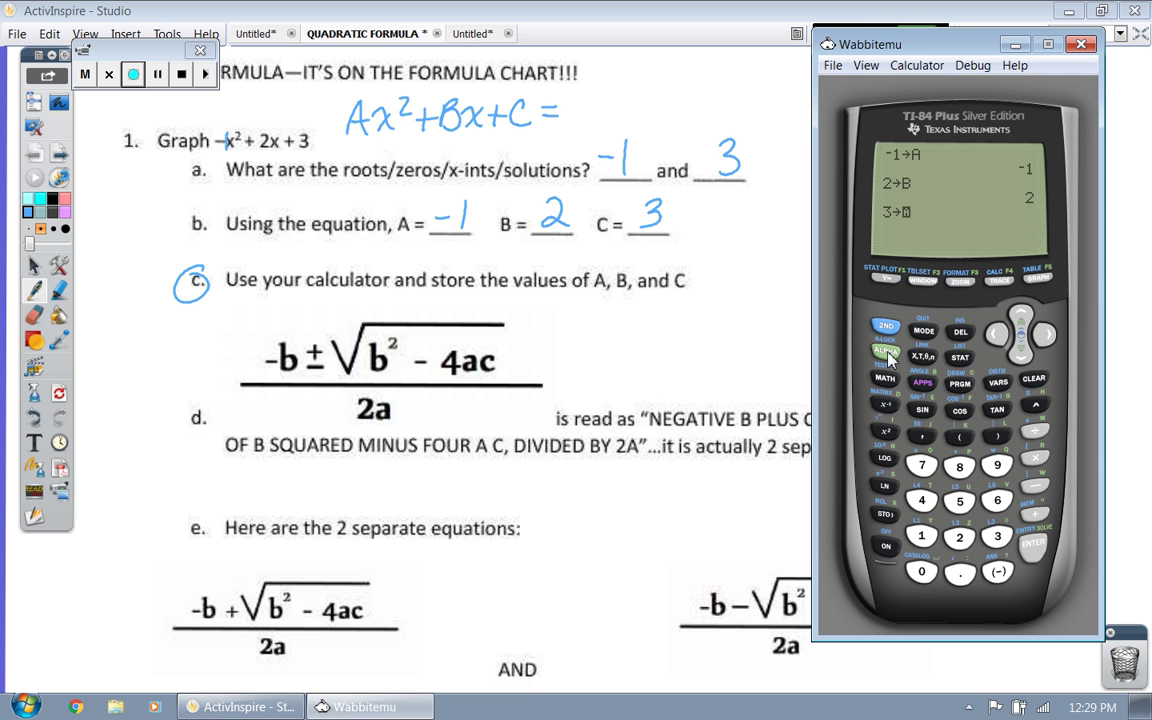
click(959, 383)
click(1033, 545)
Step: Circle the full ± quadratic formula in part d and minimize the calculator window
mouse_move(345, 302)
mouse_down()
mouse_move(200, 385)
mouse_move(403, 432)
mouse_move(458, 285)
mouse_move(330, 318)
mouse_up()
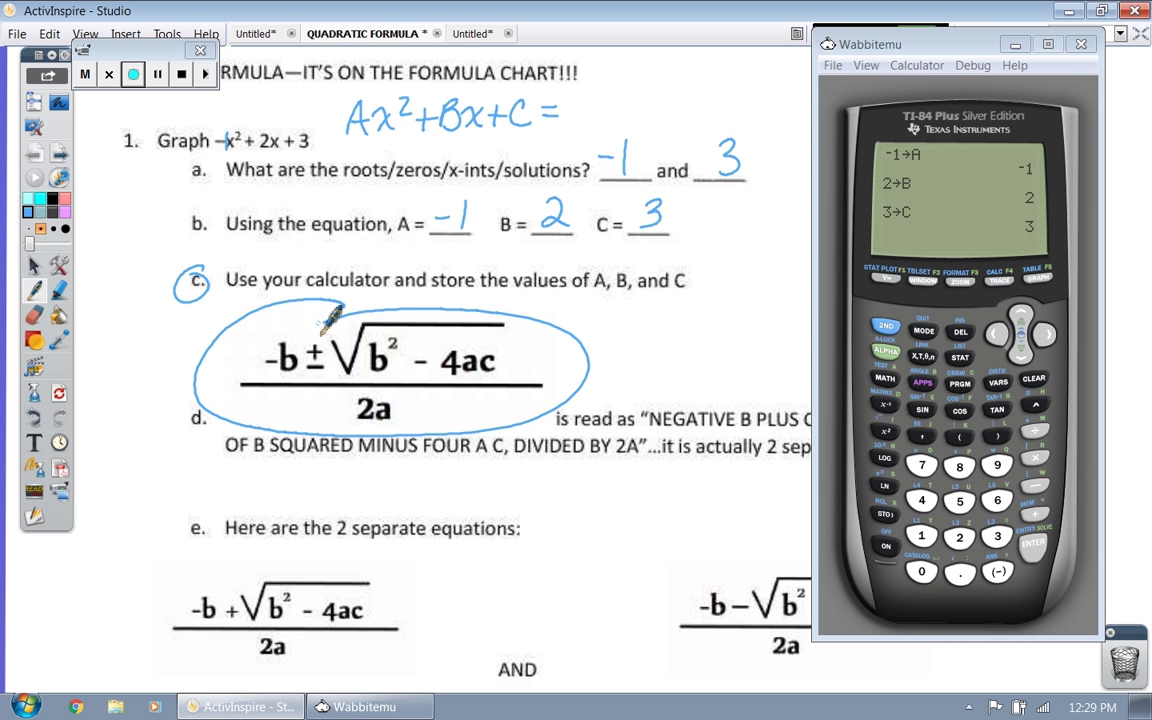
drag(1014, 56, 1014, 59)
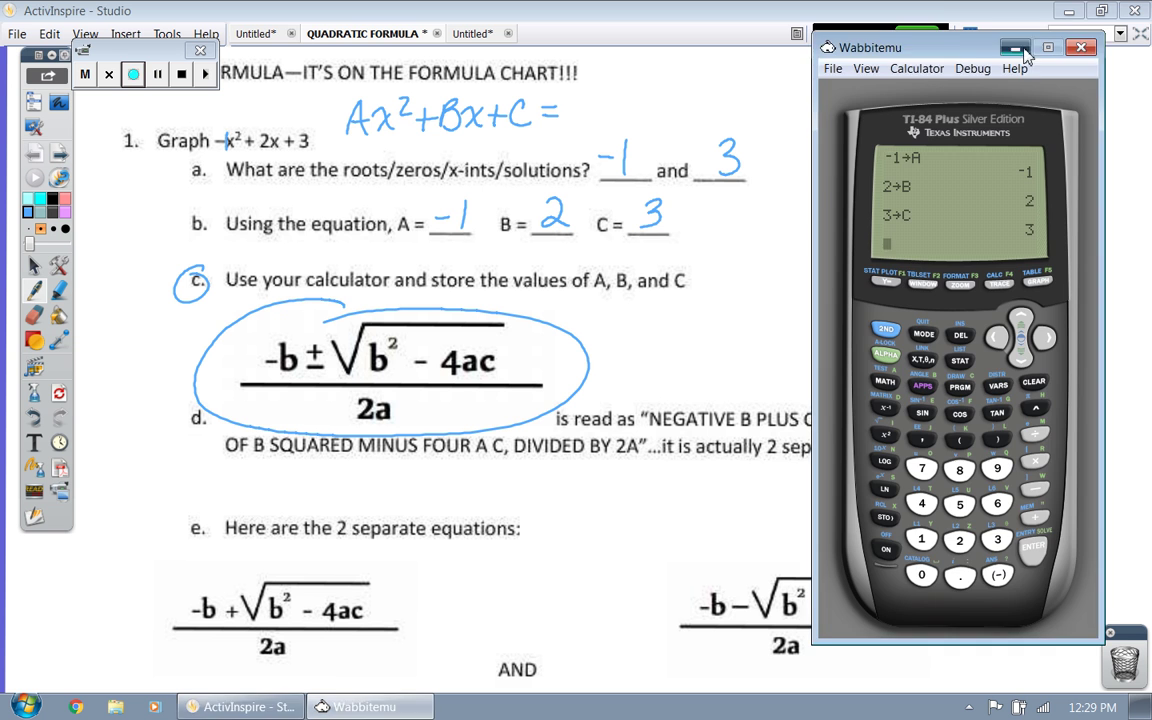
click(1015, 47)
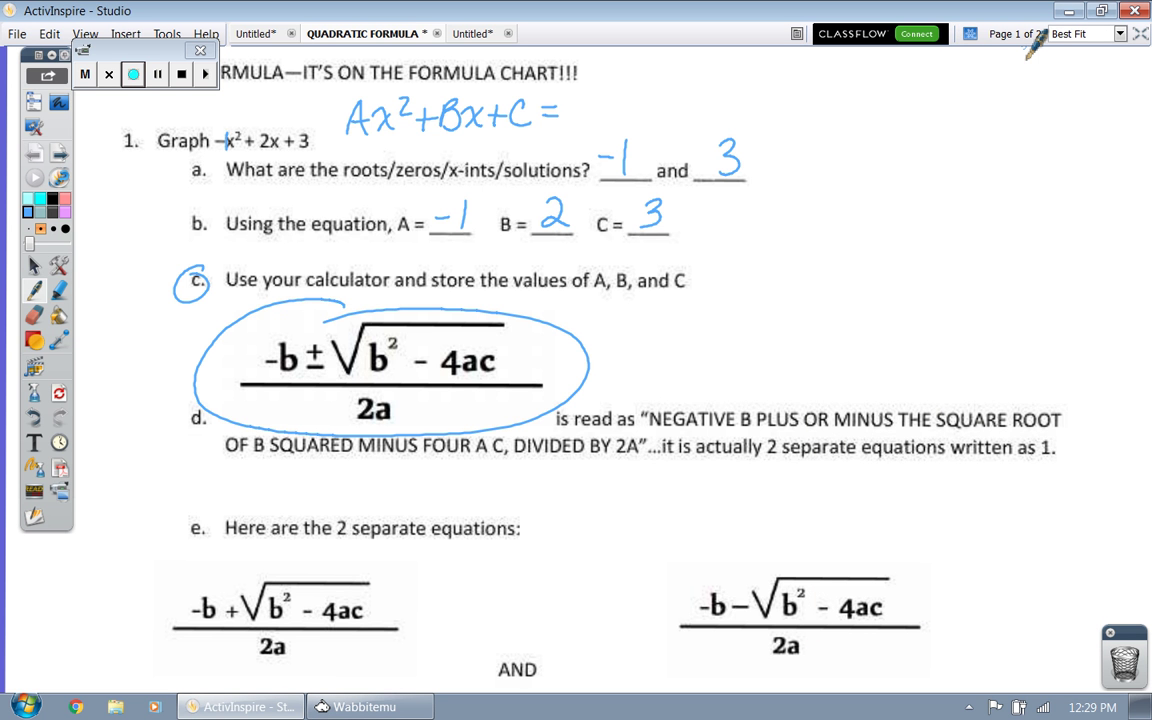
Step: Clear all handwriting from the page and circle the plus and minus signs in part e's equations and the ± formula in part d
click(32, 416)
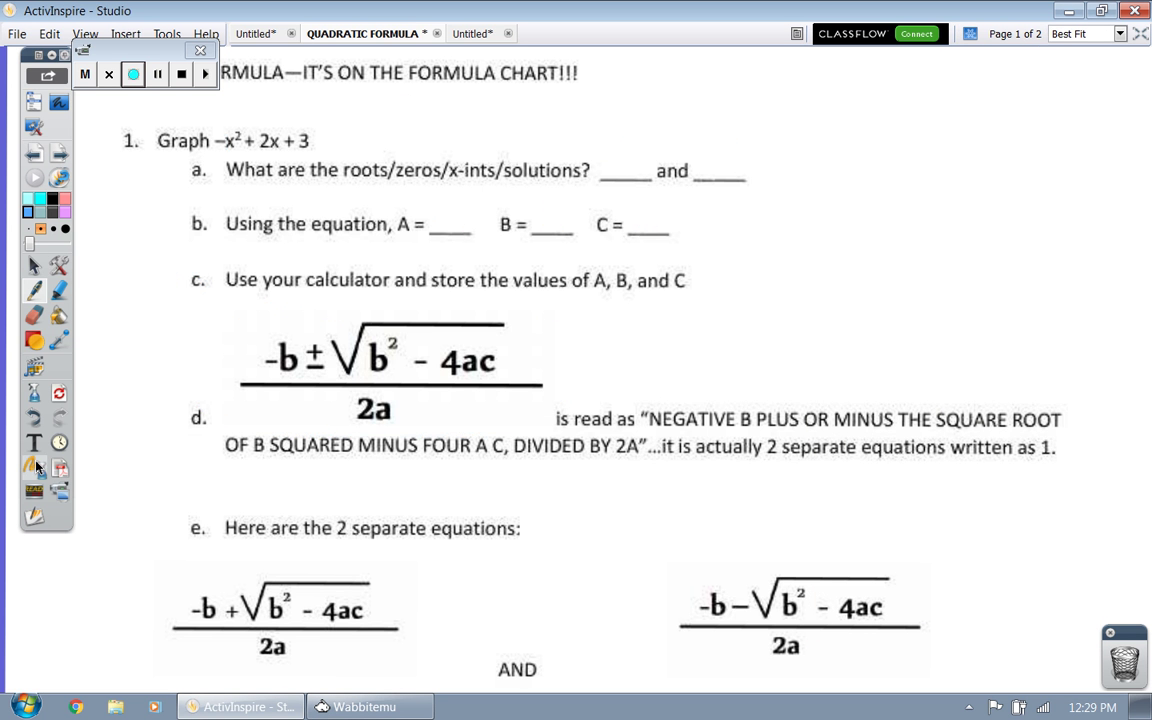
click(34, 265)
drag(298, 420, 301, 405)
scroll(303, 411, down, 2)
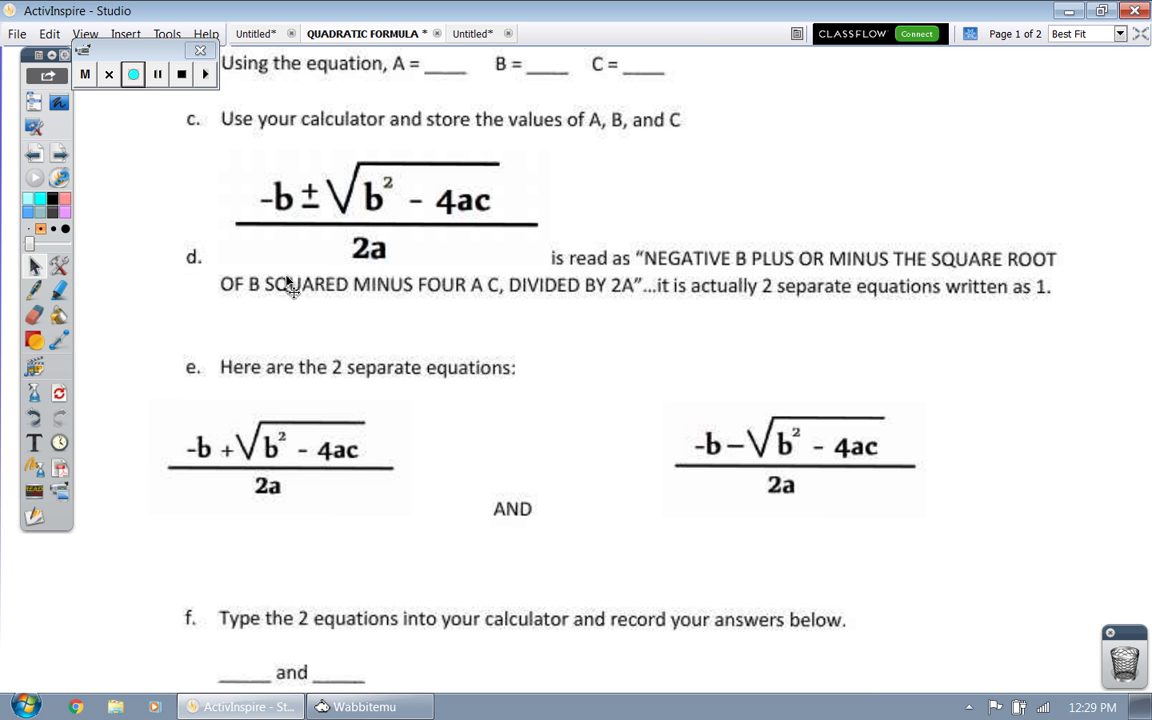
click(34, 290)
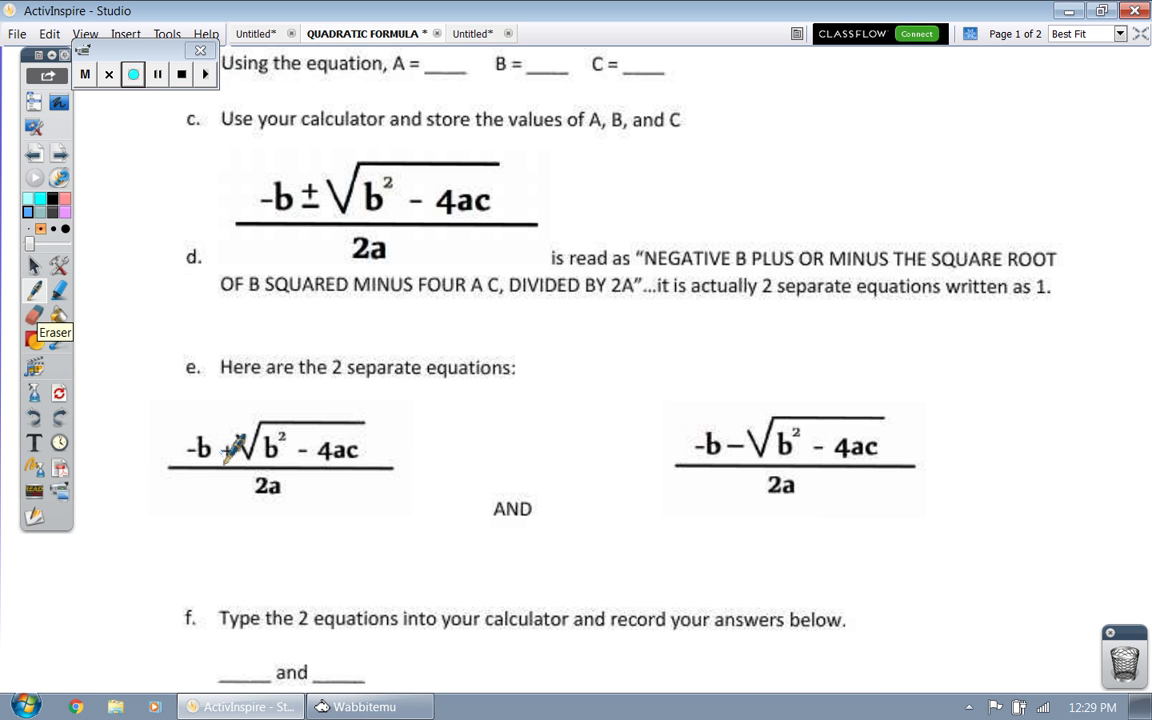
mouse_move(234, 458)
mouse_down()
mouse_move(218, 452)
mouse_move(233, 442)
mouse_up()
mouse_move(750, 456)
mouse_down()
mouse_move(727, 448)
mouse_move(748, 437)
mouse_up()
mouse_move(312, 138)
mouse_down()
mouse_move(235, 258)
mouse_move(566, 190)
mouse_move(316, 157)
mouse_up()
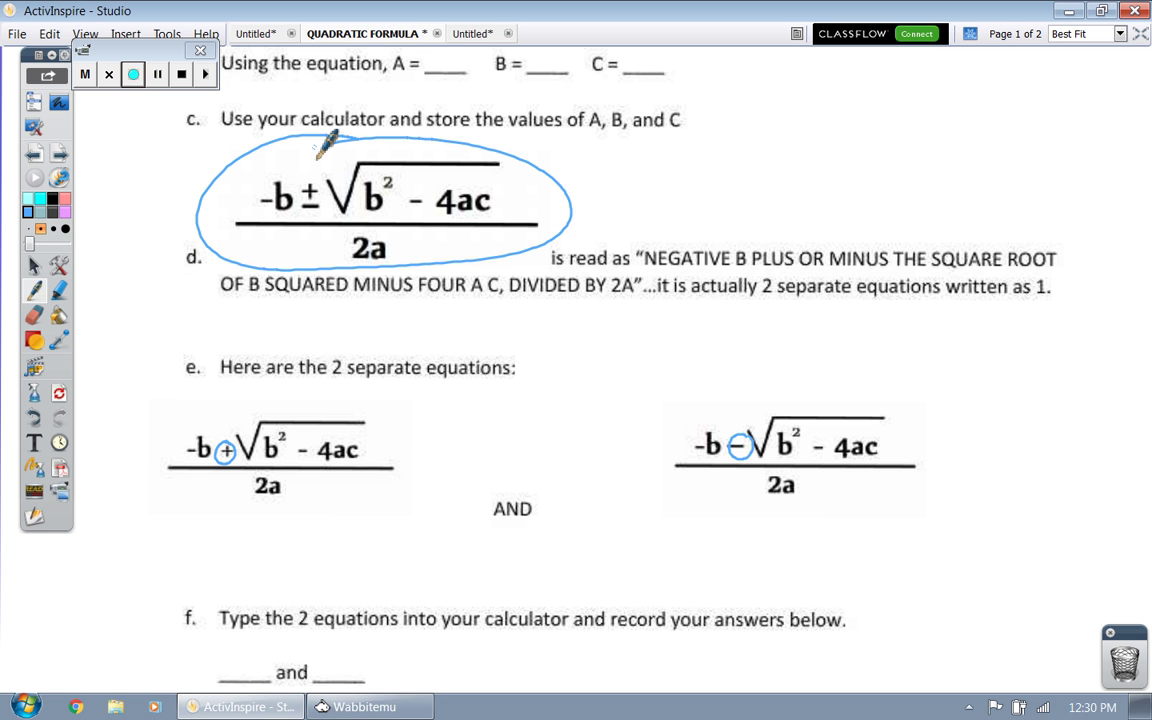
Step: Draw an arrow towards part e's plus equation, mark a plus sign on it, and bring back the Wabbitemu calculator
drag(77, 614, 172, 522)
click(363, 709)
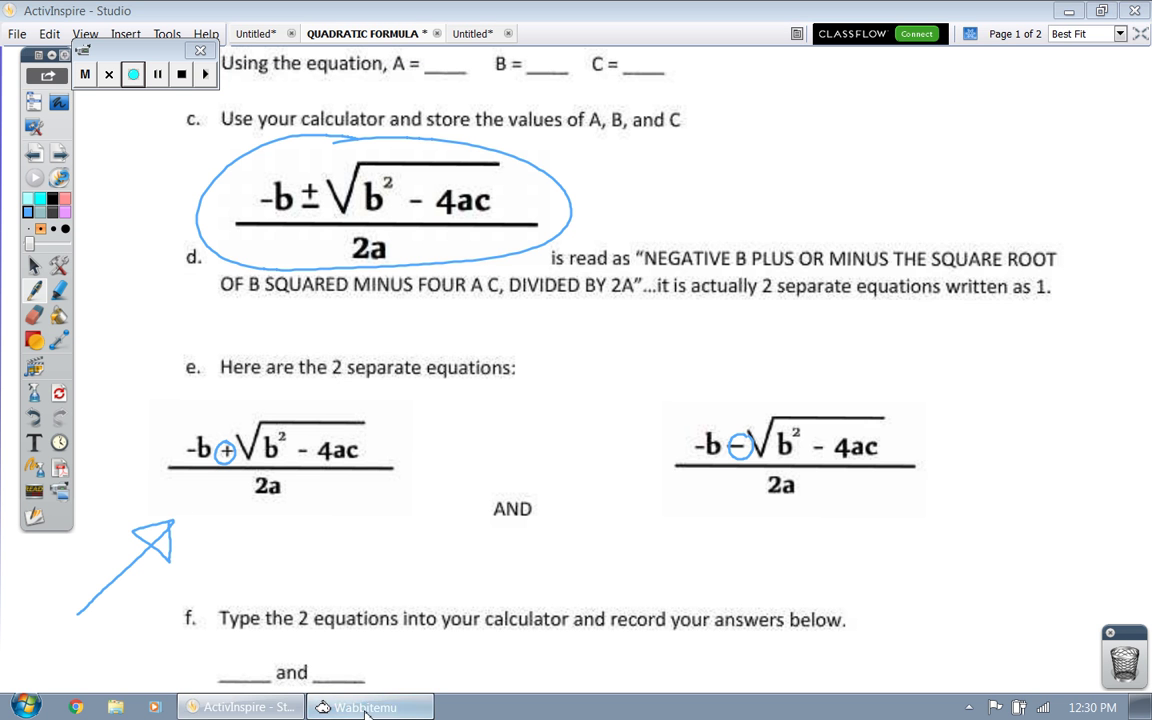
drag(97, 549, 103, 591)
drag(82, 582, 117, 565)
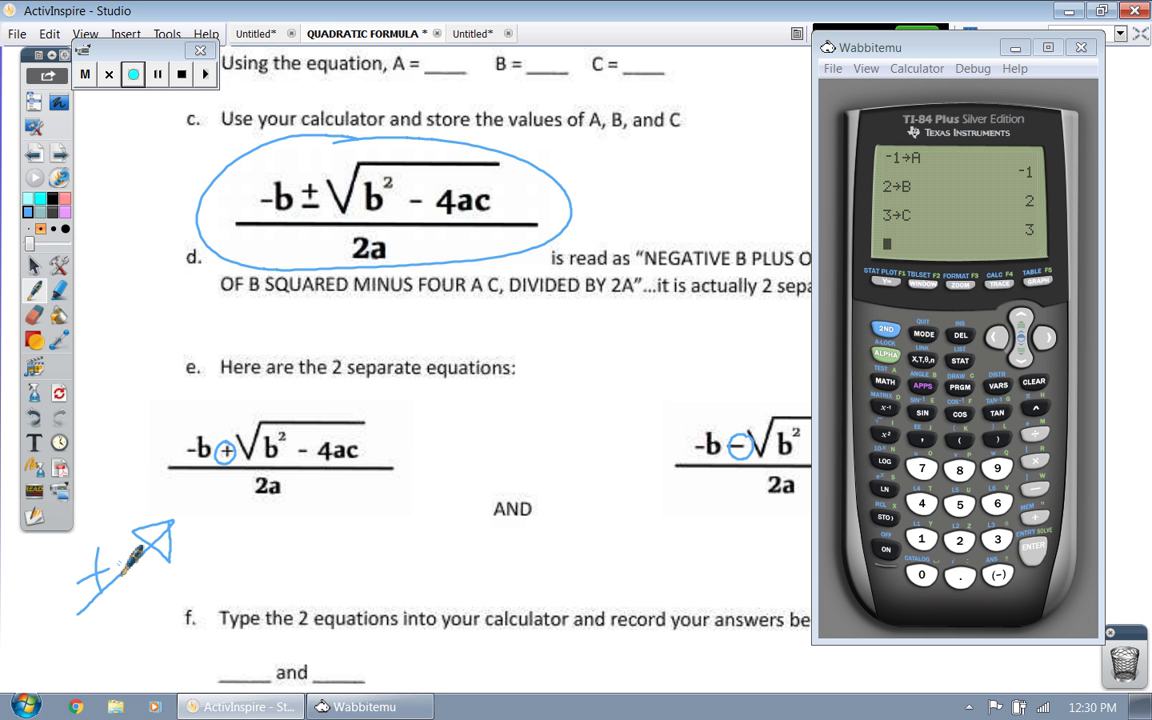
Step: Insert a fraction on the calculator's home screen and begin its numerator with −B+ and a square root
click(887, 353)
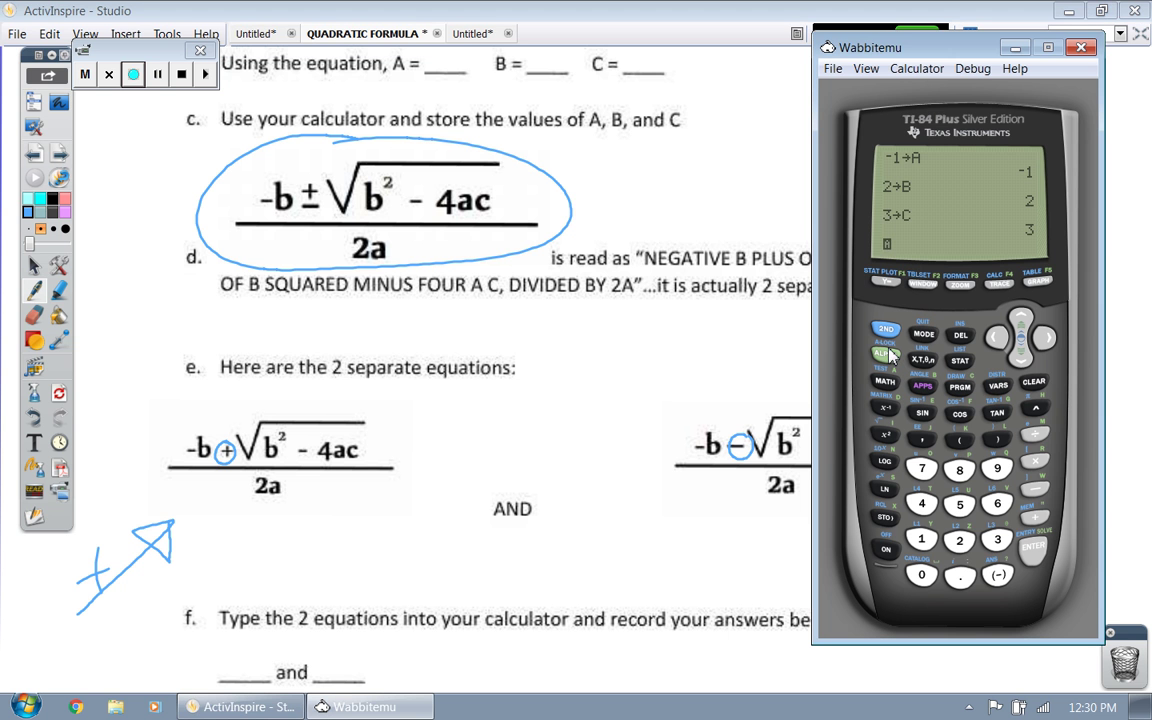
click(890, 282)
click(1040, 560)
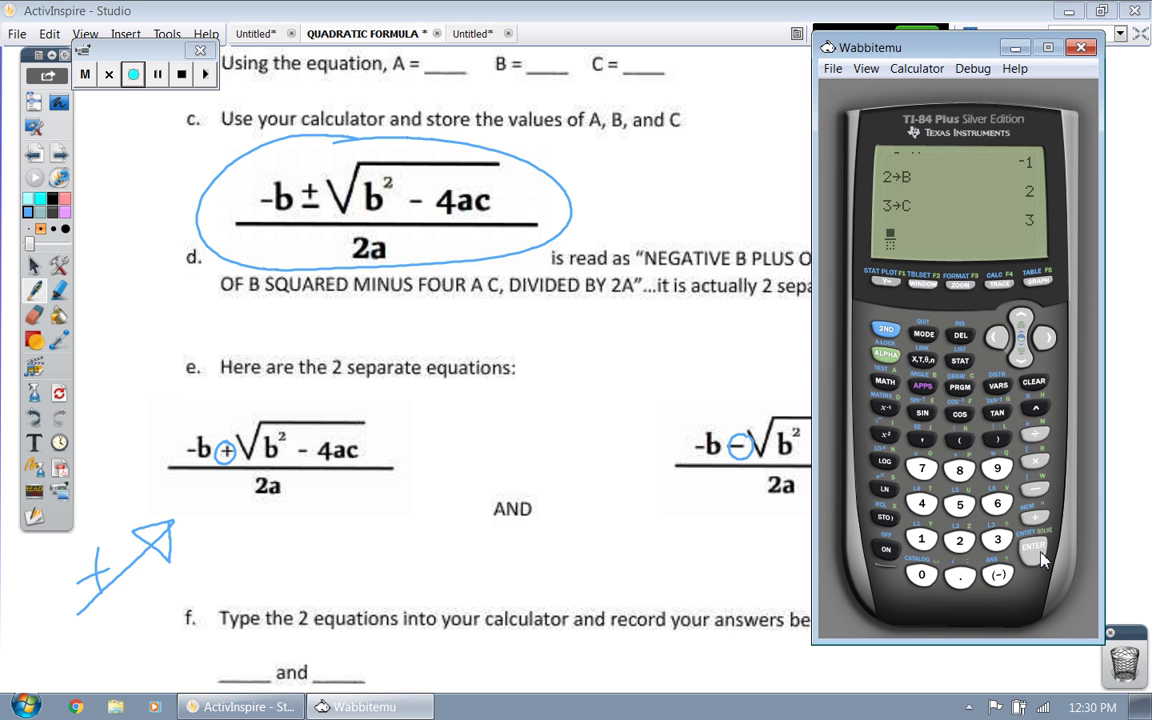
click(998, 575)
click(890, 356)
click(928, 388)
click(1035, 517)
click(895, 337)
click(890, 438)
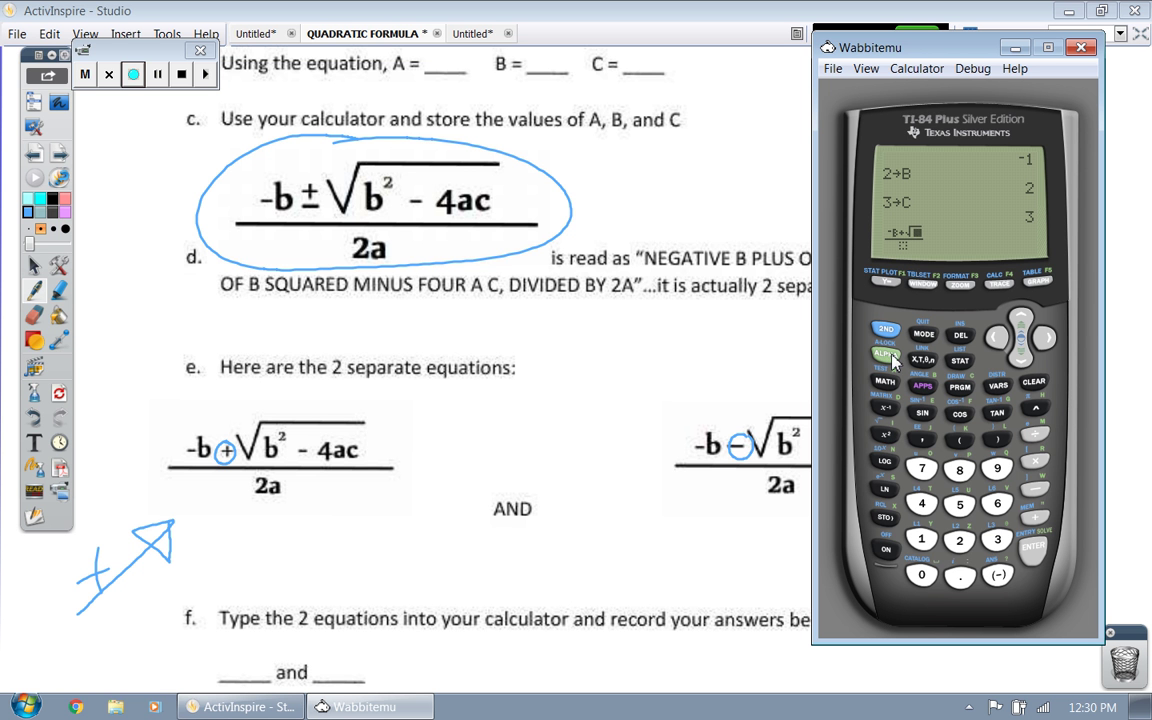
Step: Enter B²−4AC under the square root in the fraction's numerator
click(885, 355)
click(925, 388)
click(885, 435)
click(1035, 488)
click(922, 503)
click(885, 355)
click(885, 381)
click(885, 355)
click(960, 387)
Step: Enter 2A as the fraction's denominator and evaluate the expression
click(1022, 364)
click(962, 538)
click(890, 356)
click(890, 381)
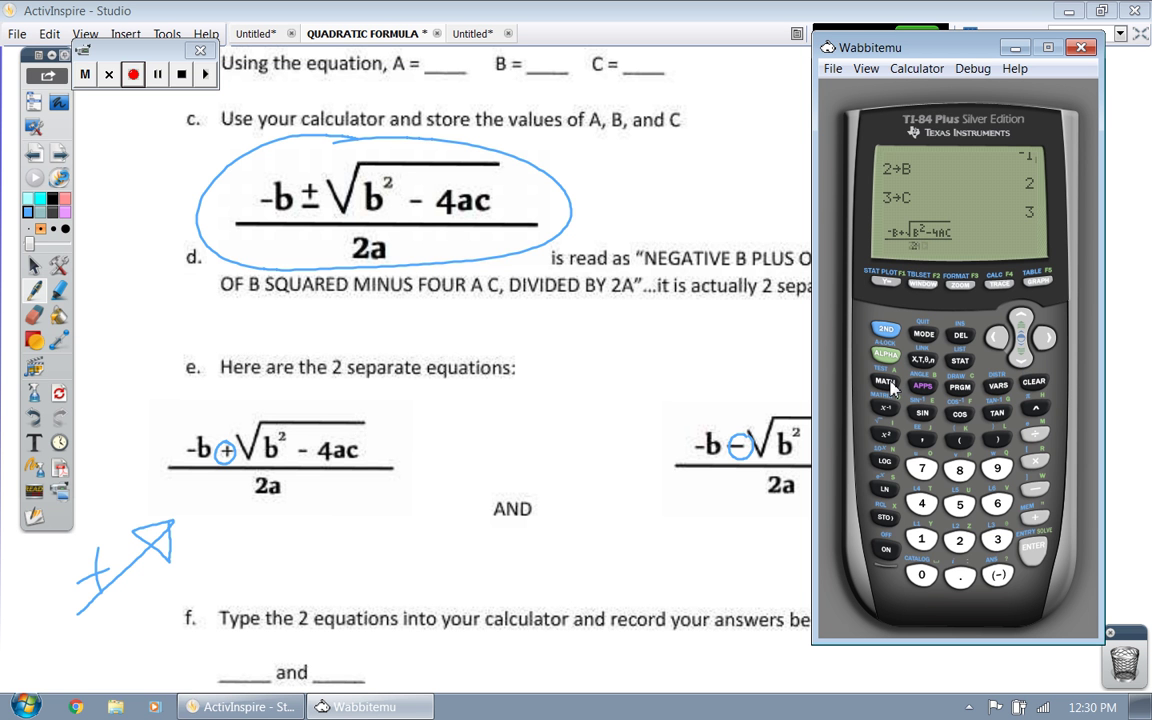
click(1038, 558)
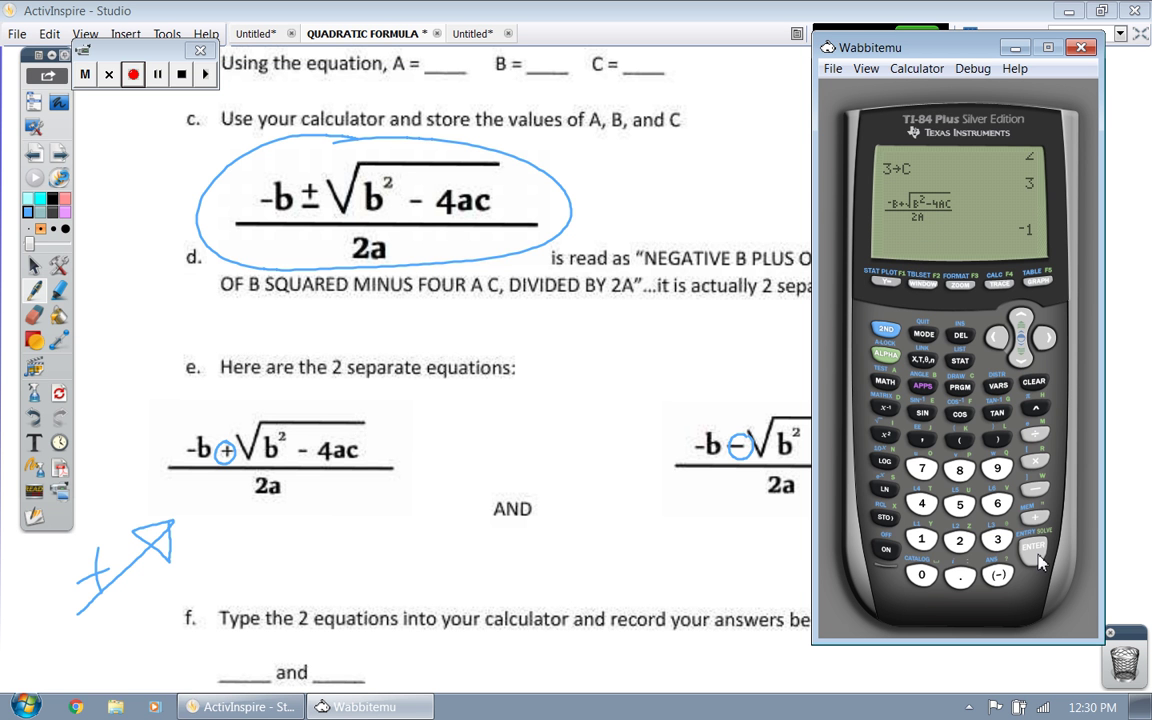
Step: Write "= −1" beside part e's plus equation and −1 in the first answer blank of part f
click(420, 460)
drag(404, 469, 452, 460)
drag(470, 428, 471, 488)
mouse_move(208, 657)
mouse_down()
mouse_move(229, 655)
mouse_move(245, 684)
mouse_up()
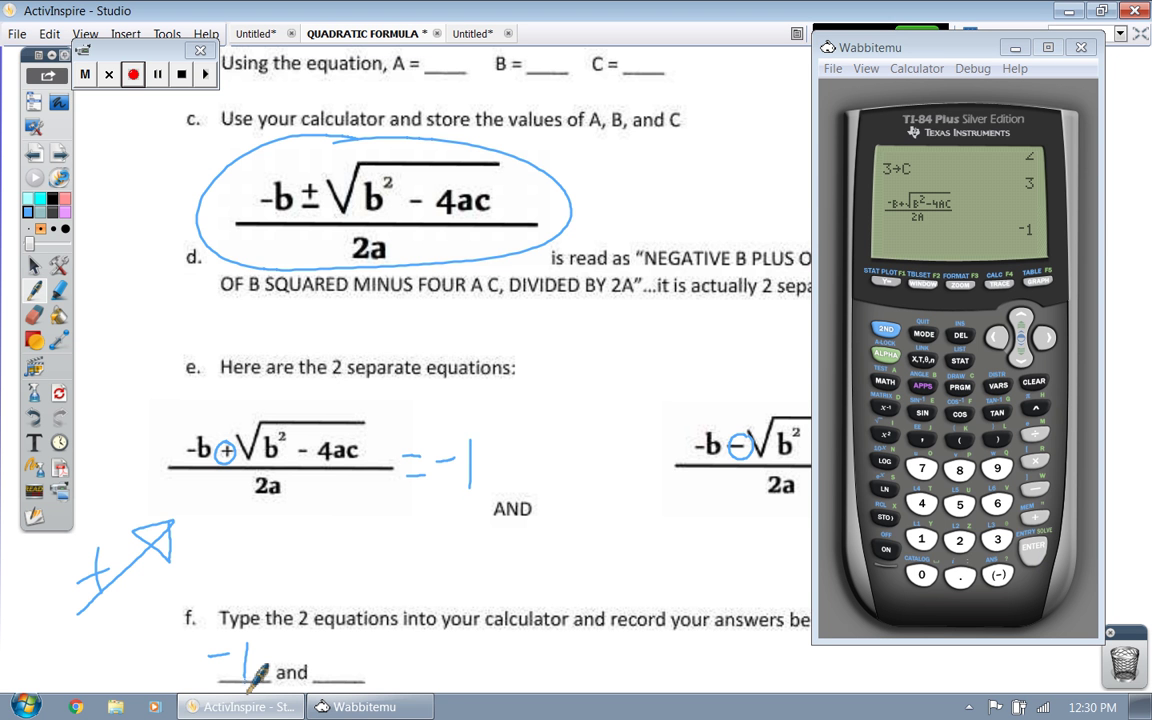
Step: Move the calculator between the two equations and recall the previously evaluated expression onto a new entry line
drag(955, 48, 548, 36)
click(597, 306)
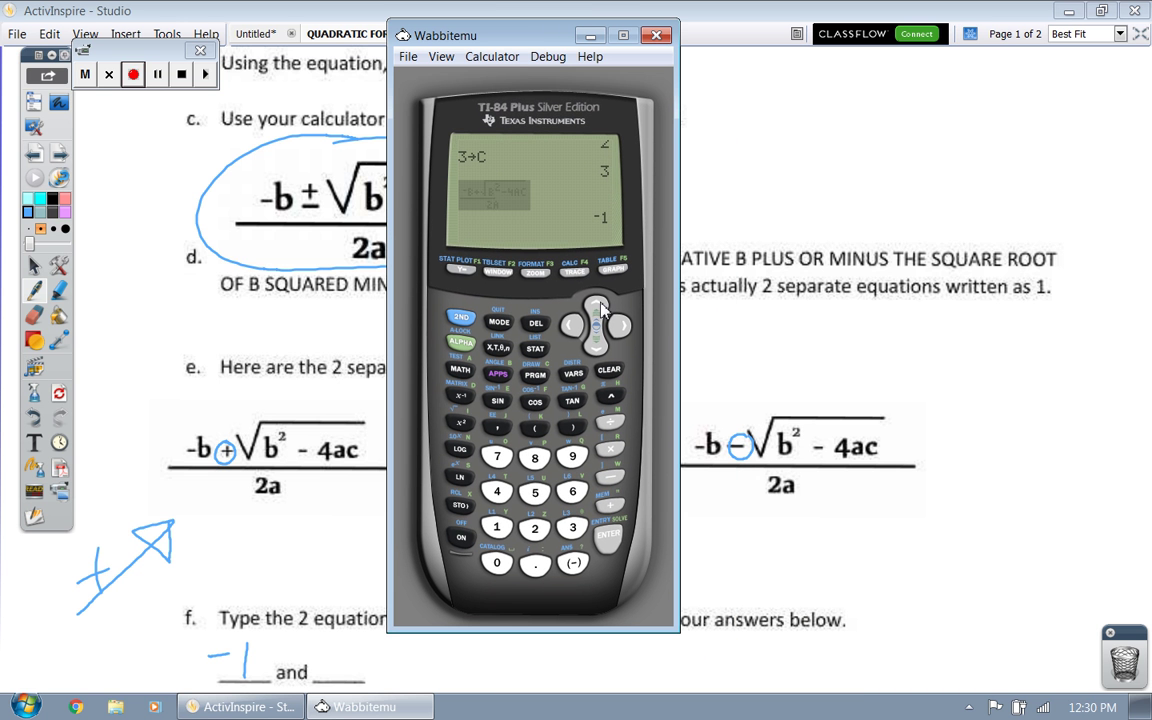
click(609, 538)
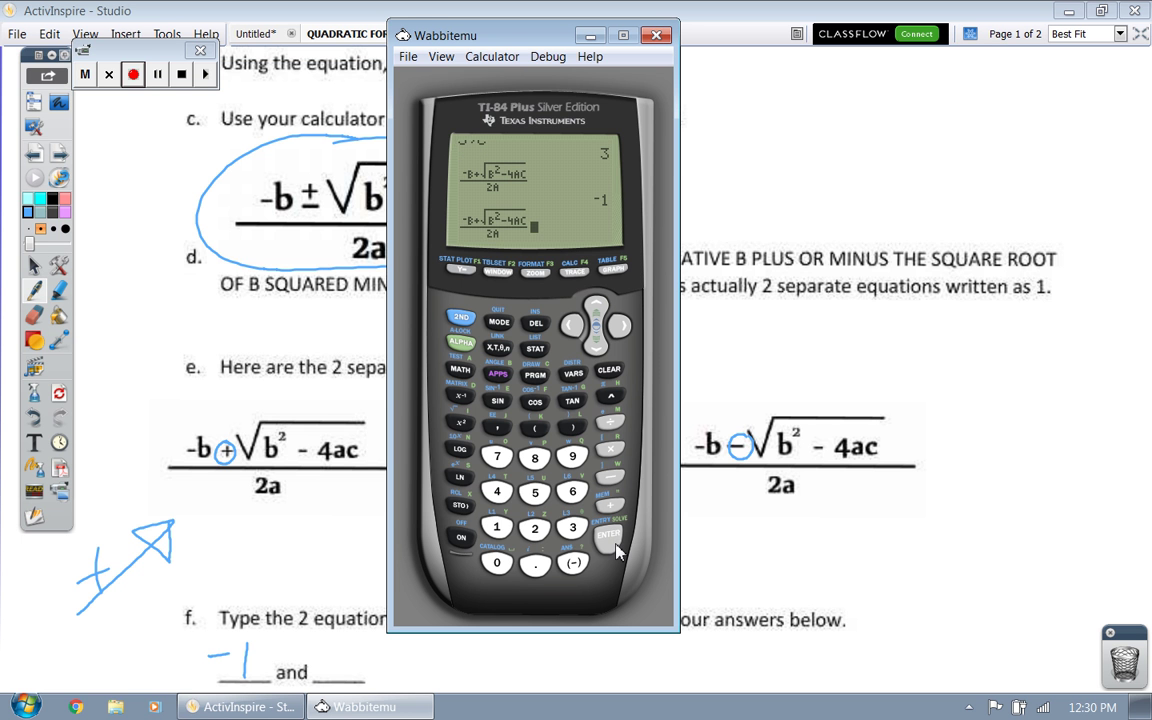
Step: Replace the plus sign before the square root with a minus sign in the recalled expression
click(575, 324)
click(594, 305)
click(574, 330)
click(571, 327)
click(571, 327)
click(569, 326)
click(569, 326)
click(609, 477)
Step: Move the cursor out of the edited fraction and evaluate the minus version of the formula
click(621, 326)
click(622, 330)
click(622, 330)
click(622, 330)
click(622, 330)
click(622, 330)
click(621, 328)
click(621, 328)
click(607, 540)
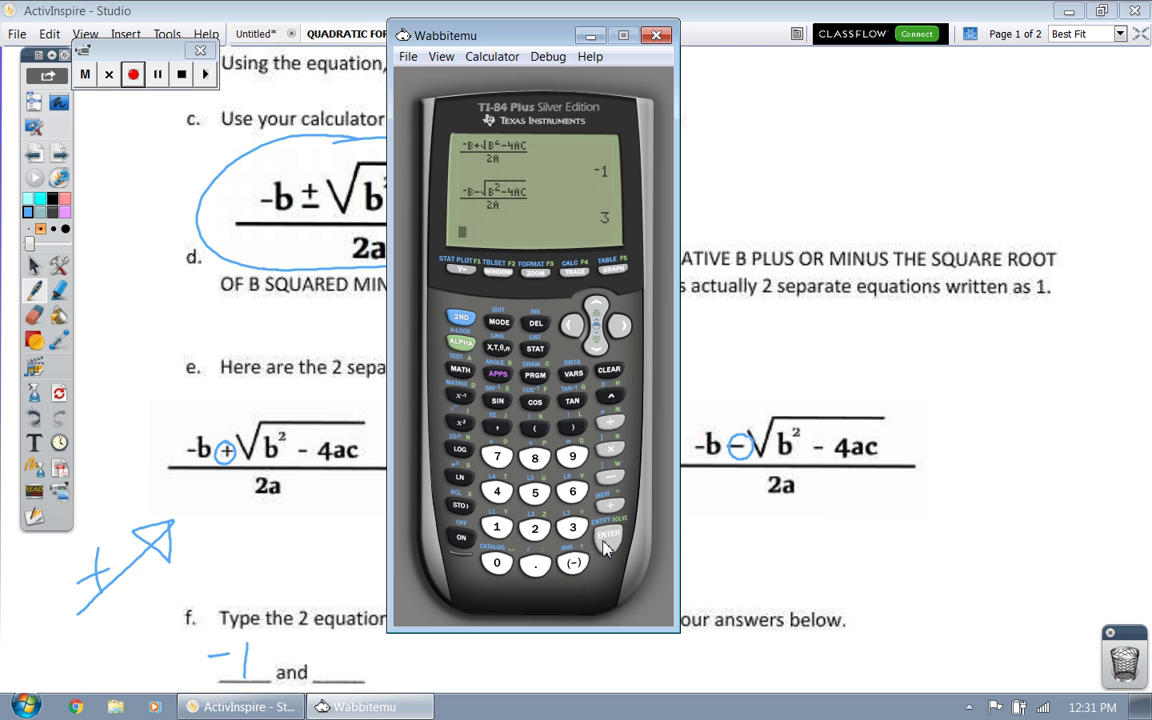
Step: Write "= 3" beside part e's minus equation and 3 in the second answer blank of part f
mouse_move(928, 463)
mouse_down()
mouse_move(958, 461)
mouse_move(990, 497)
mouse_up()
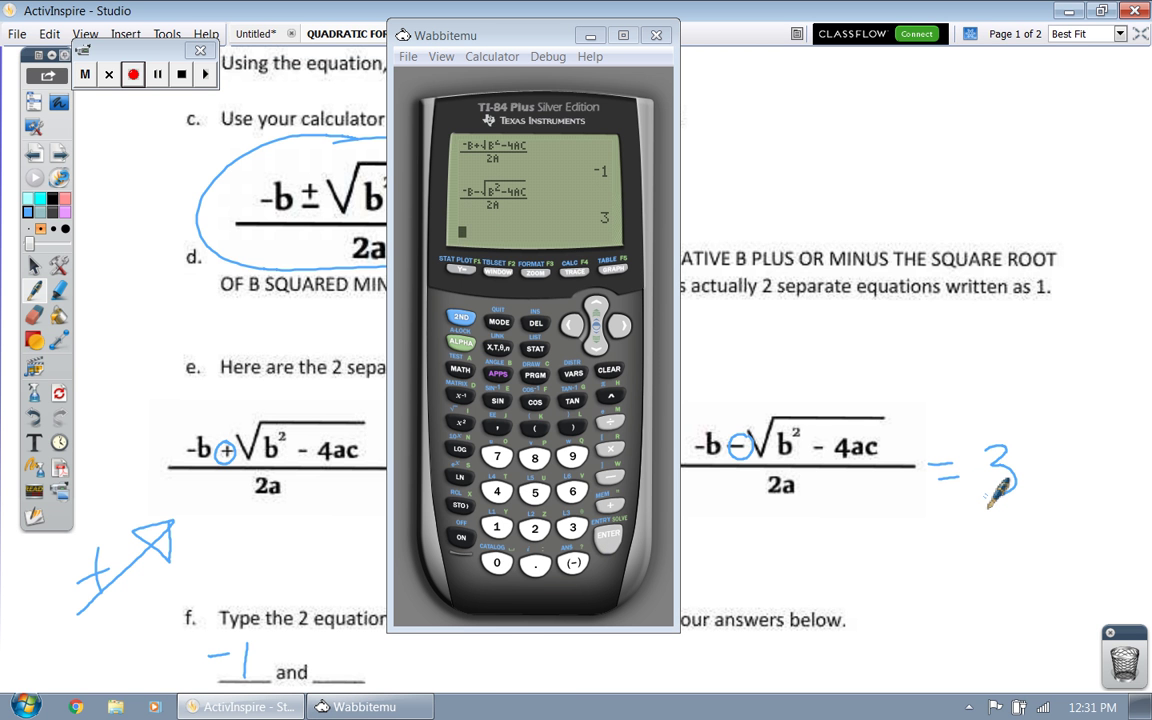
mouse_move(342, 655)
mouse_down()
mouse_move(340, 680)
mouse_move(326, 662)
mouse_up()
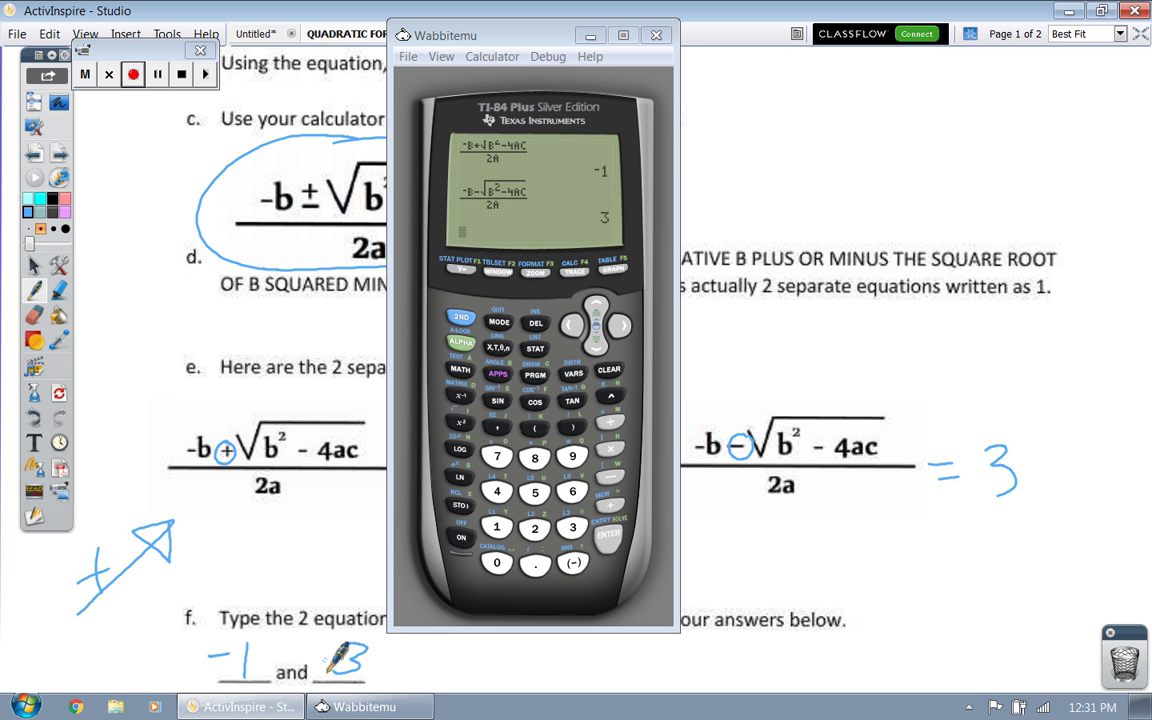
Step: Handwrite "a =" in the blank area above the formula's description in part d
drag(795, 100, 812, 125)
drag(835, 112, 853, 111)
drag(836, 125, 857, 128)
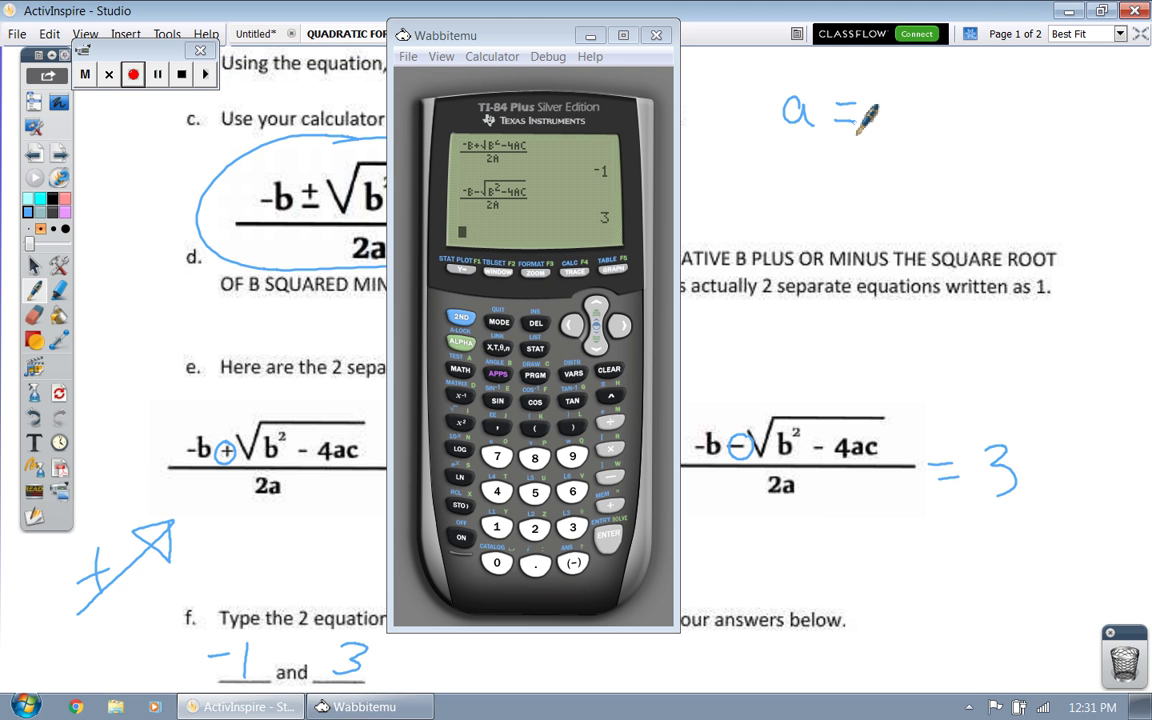
Step: Redisplay the parabola's graph, write its roots −1 and 3 beside it, and circle the matching answers in part f
click(465, 317)
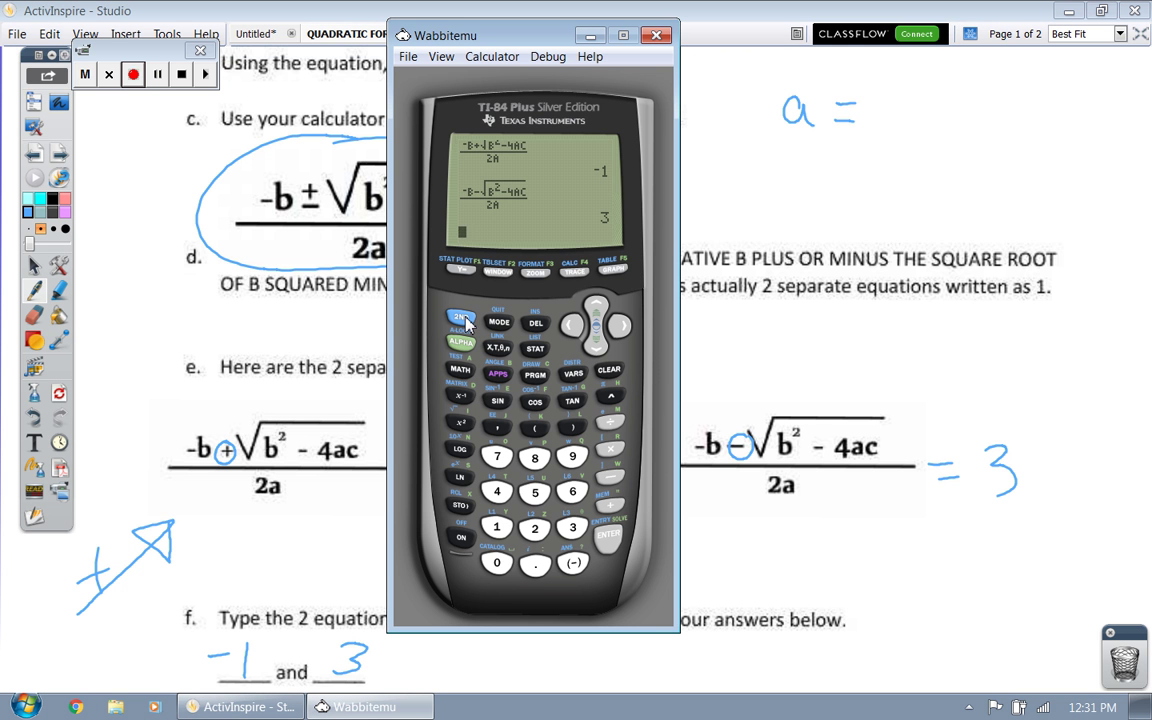
click(610, 268)
mouse_move(745, 186)
mouse_down()
mouse_move(772, 185)
mouse_move(801, 208)
mouse_up()
mouse_move(945, 172)
mouse_down()
mouse_move(976, 185)
mouse_move(948, 207)
mouse_up()
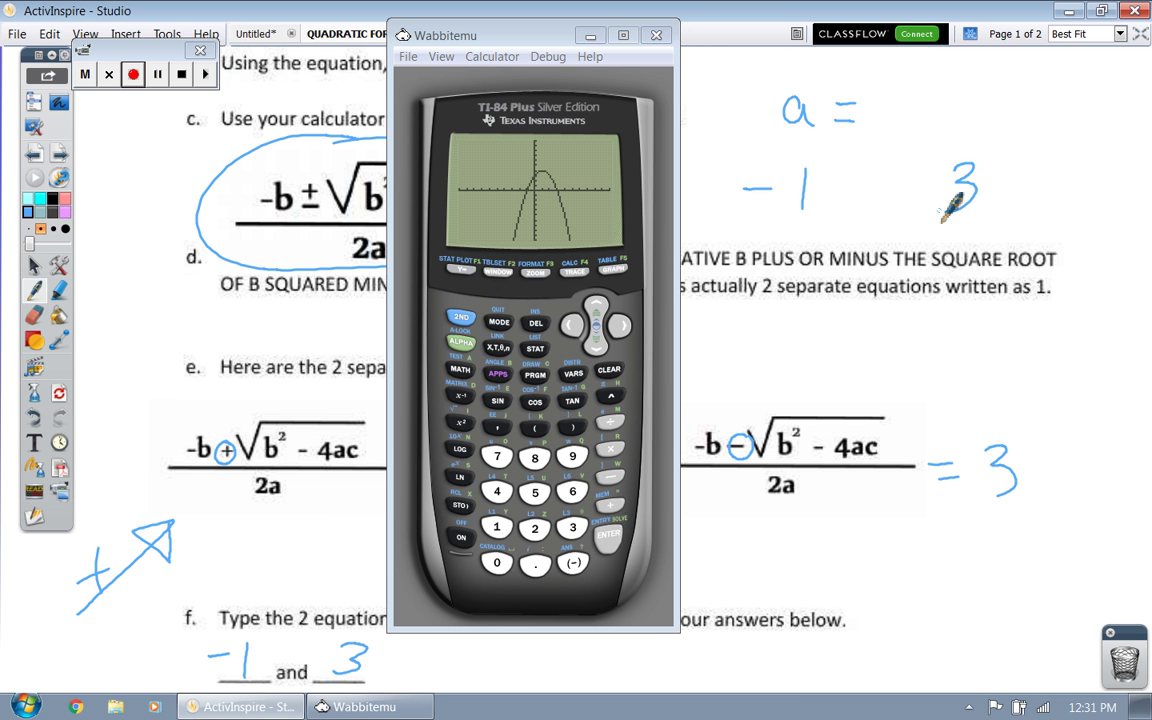
mouse_move(320, 598)
mouse_down()
mouse_move(178, 628)
mouse_move(360, 688)
mouse_move(312, 608)
mouse_up()
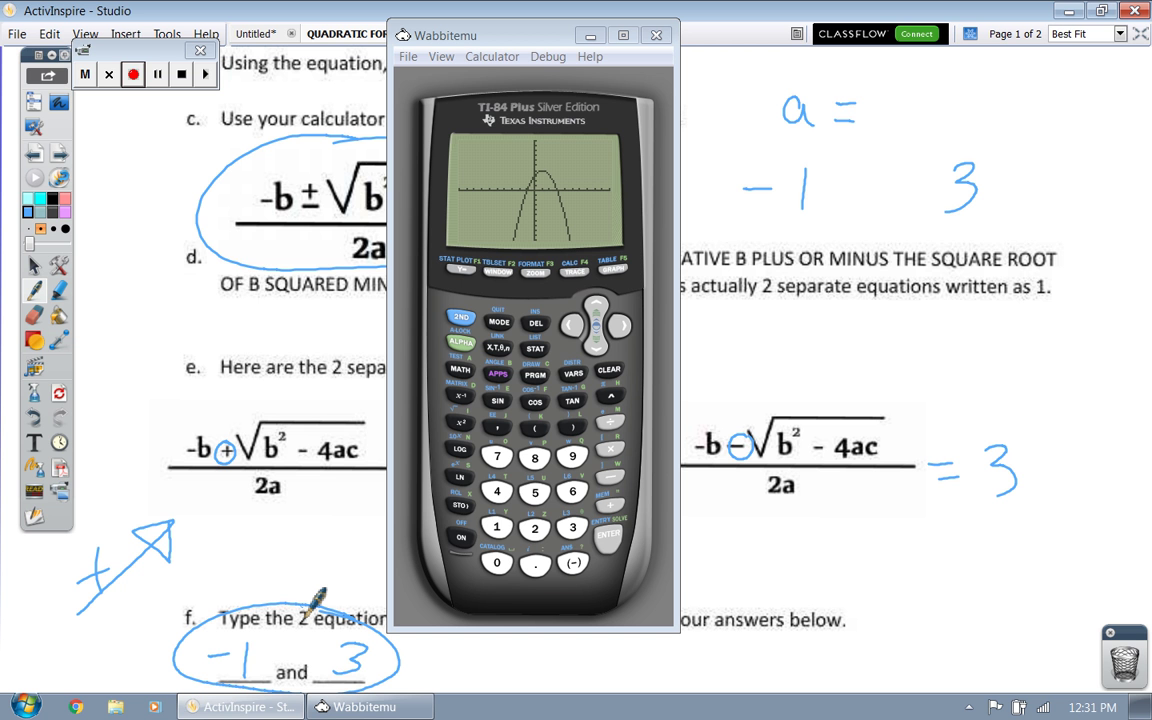